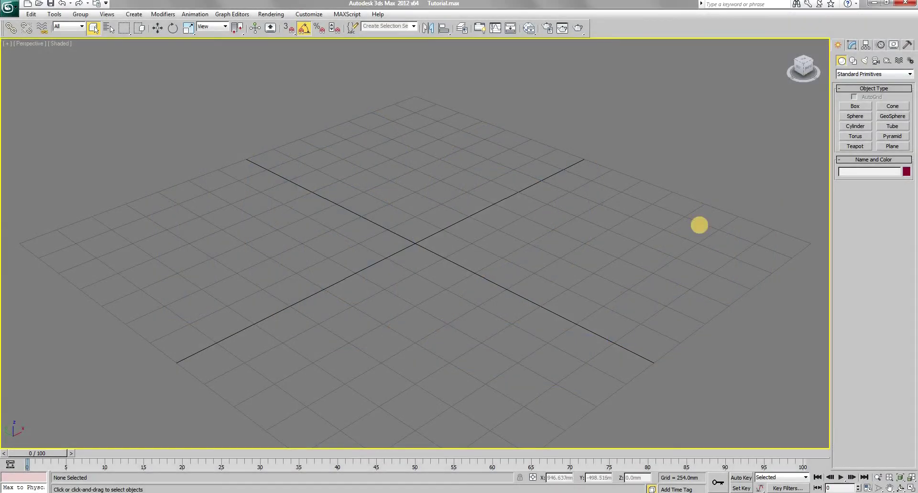
# Create a Text spline reading "MAX Text" with a size of 2540 mm at the centre of the grid.
pyautogui.click(853, 60)
pyautogui.click(854, 154)
pyautogui.click(414, 244)
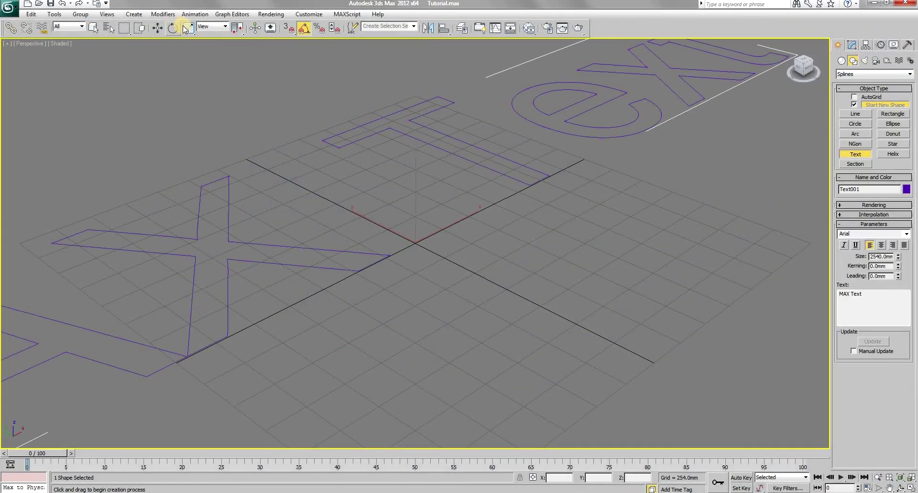
# Scale the text shape down uniformly and rotate it 90 degrees about X so it stands upright on the grid.
pyautogui.click(188, 28)
pyautogui.moveTo(415, 242); pyautogui.dragTo(429, 333)
pyautogui.click(173, 28)
pyautogui.moveTo(456, 210); pyautogui.dragTo(603, 390)
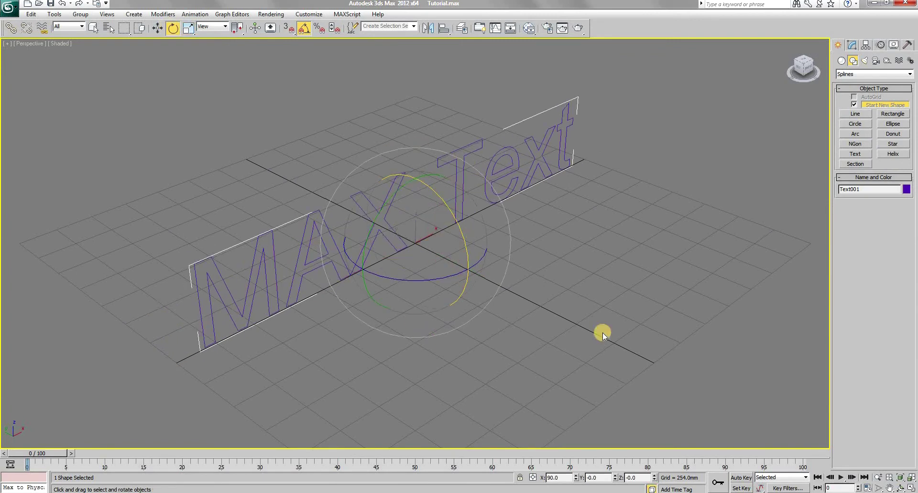
# Add an Extrude modifier to the text with an amount of about 114.3 mm.
pyautogui.click(851, 44)
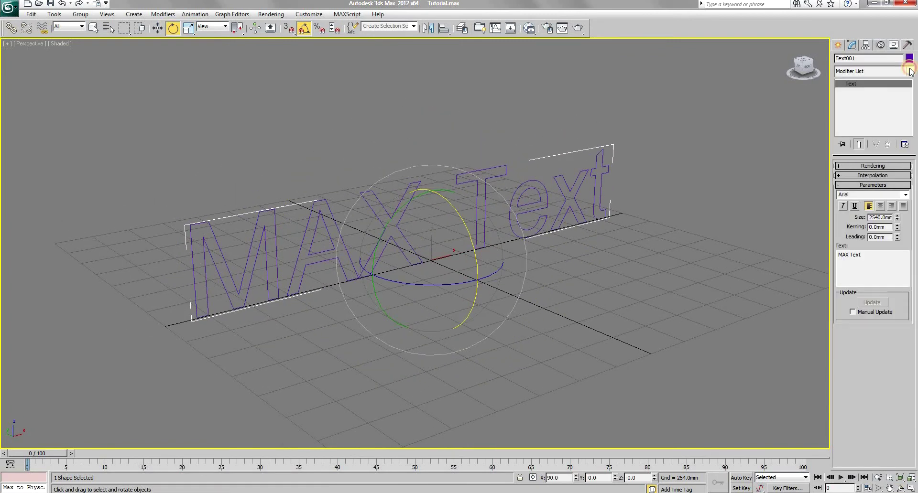
pyautogui.click(874, 71)
pyautogui.click(856, 365)
pyautogui.moveTo(666, 219); pyautogui.dragTo(690, 259, button='middle')
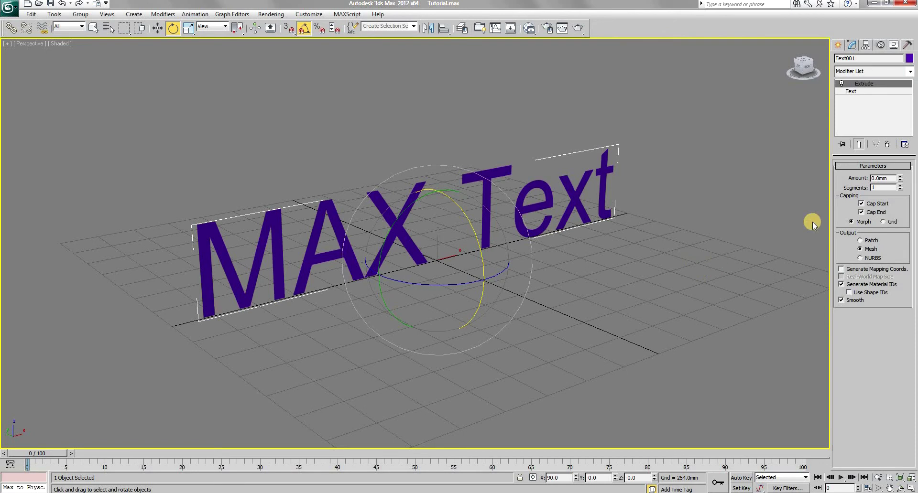
pyautogui.moveTo(900, 176); pyautogui.dragTo(899, 174)
# Change the base Text object's wording to "200".
pyautogui.click(93, 27)
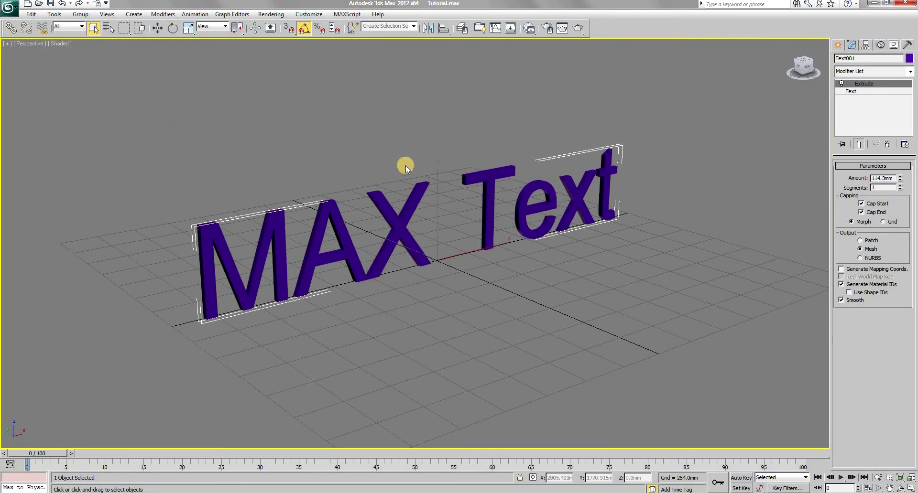
pyautogui.click(880, 92)
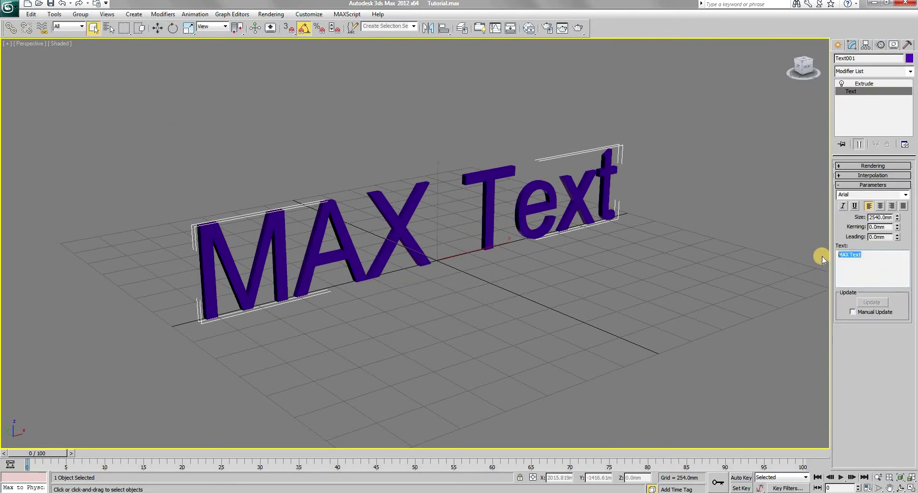
pyautogui.write('200')
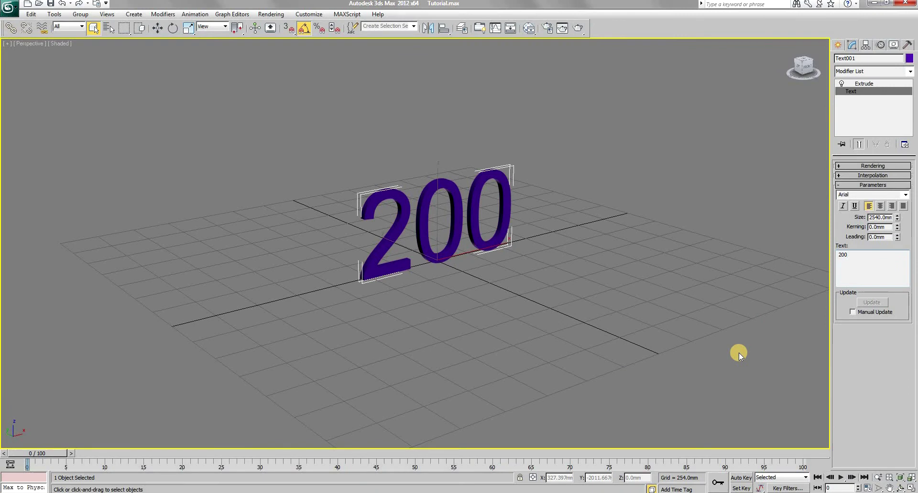
# Create an upright rectangular box on the grid on the X side of the 200 text.
pyautogui.click(901, 488)
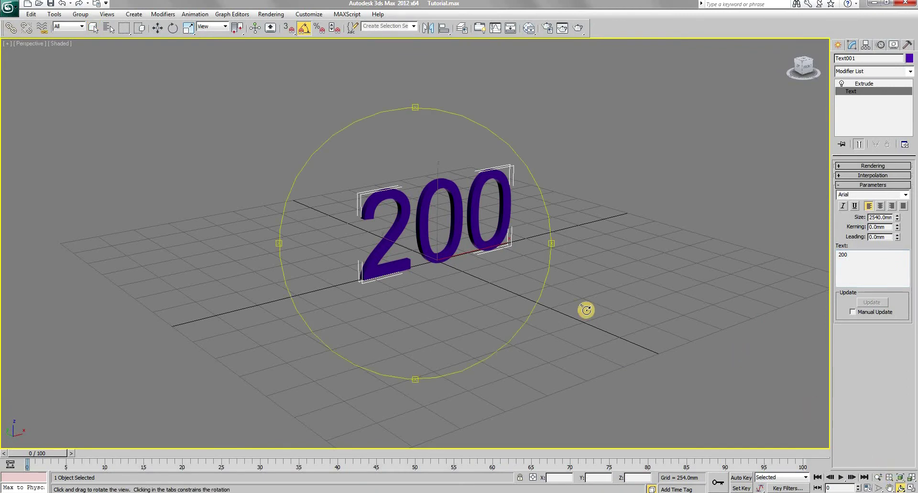
pyautogui.moveTo(450, 196); pyautogui.dragTo(414, 201)
pyautogui.rightClick(414, 201)
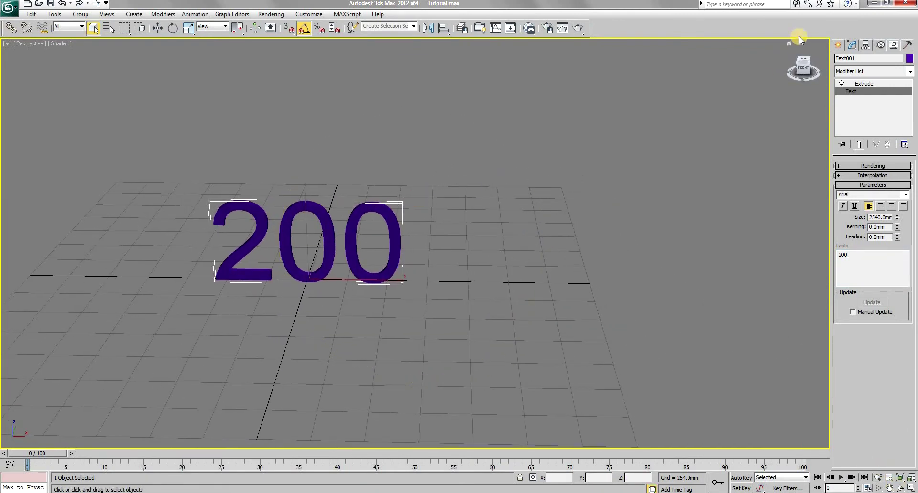
pyautogui.click(838, 45)
pyautogui.click(841, 61)
pyautogui.click(855, 106)
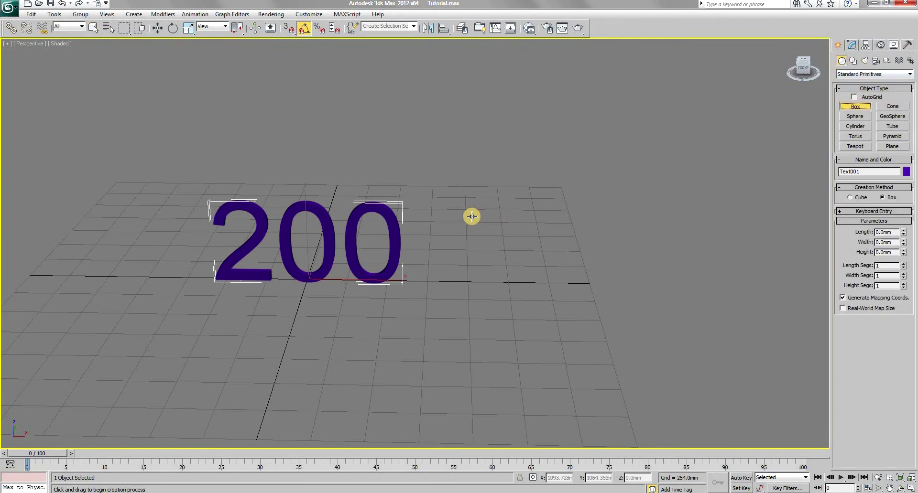
pyautogui.moveTo(471, 215); pyautogui.dragTo(515, 242)
pyautogui.click(514, 172)
pyautogui.moveTo(507, 180); pyautogui.dragTo(489, 195, button='middle')
pyautogui.rightClick(489, 195)
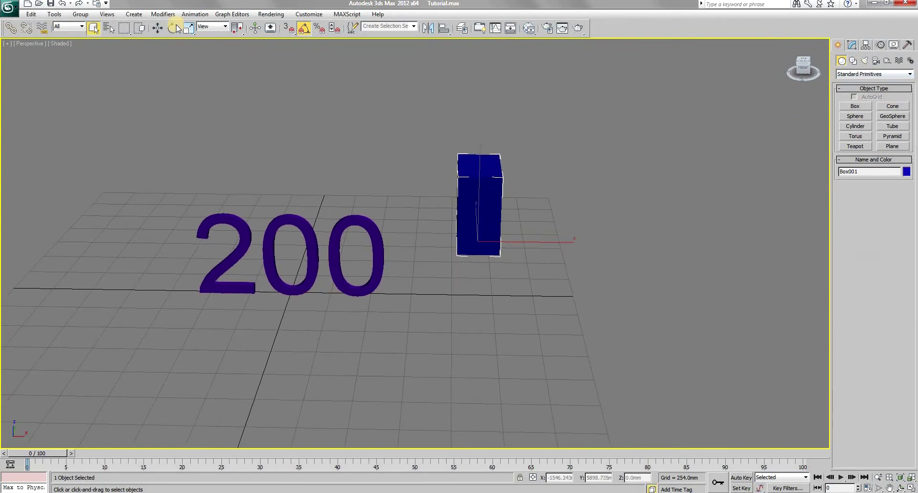
# Clone the box along X as one separate copy named Box002, leaving a gap between the two boxes.
pyautogui.click(157, 29)
pyautogui.keyDown('shift'); pyautogui.moveTo(552, 243); pyautogui.dragTo(684, 243); pyautogui.keyUp('shift')
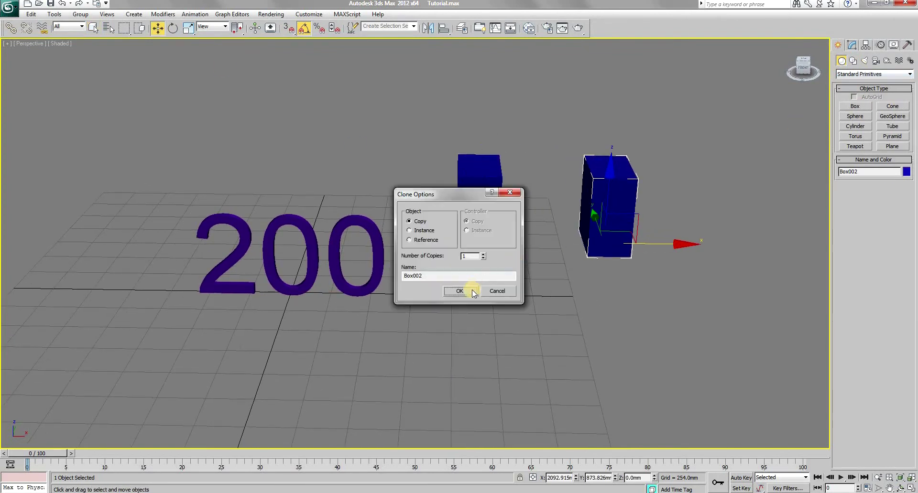
pyautogui.click(469, 290)
# Slide the copied box back and forth along X, leave it close to the first box, and deselect it.
pyautogui.moveTo(516, 292); pyautogui.dragTo(420, 303, button='middle')
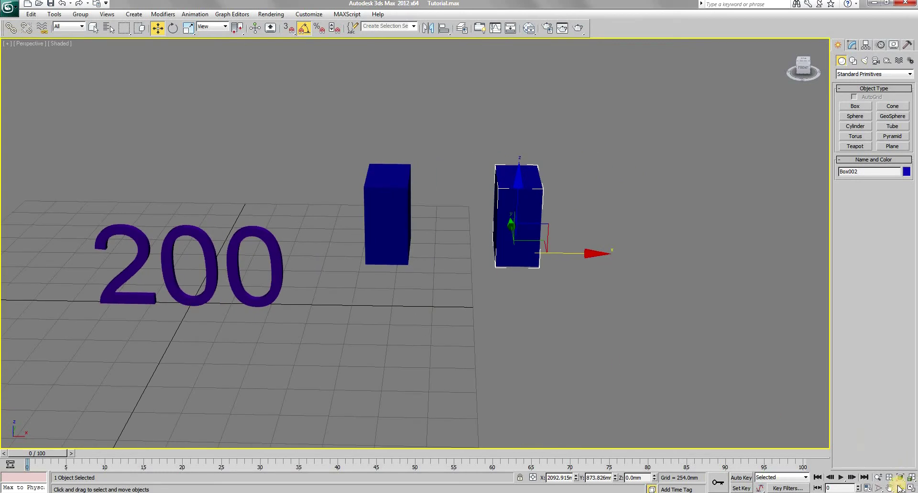
pyautogui.click(899, 486)
pyautogui.moveTo(459, 235); pyautogui.dragTo(438, 256)
pyautogui.rightClick(617, 334)
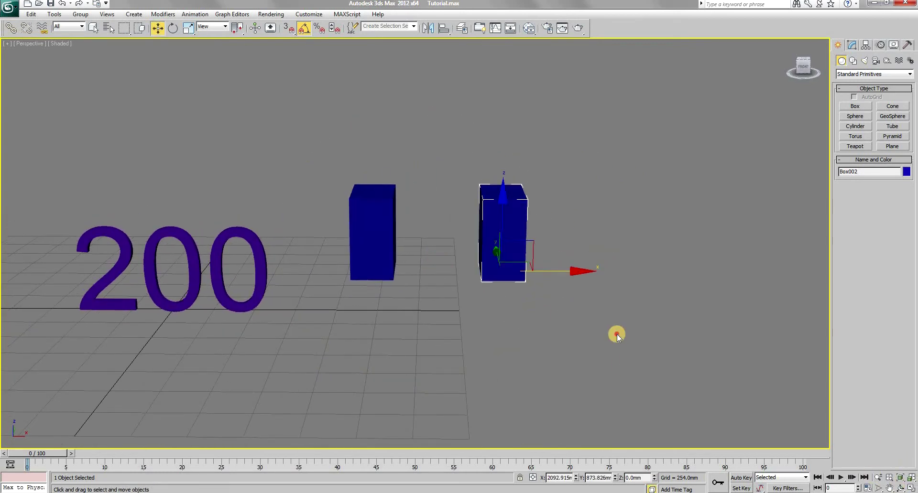
pyautogui.click(617, 335)
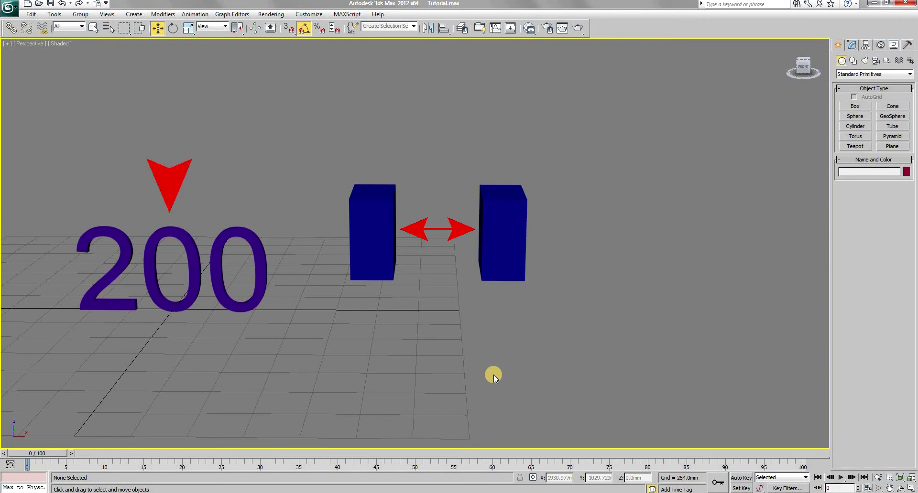
pyautogui.click(494, 262)
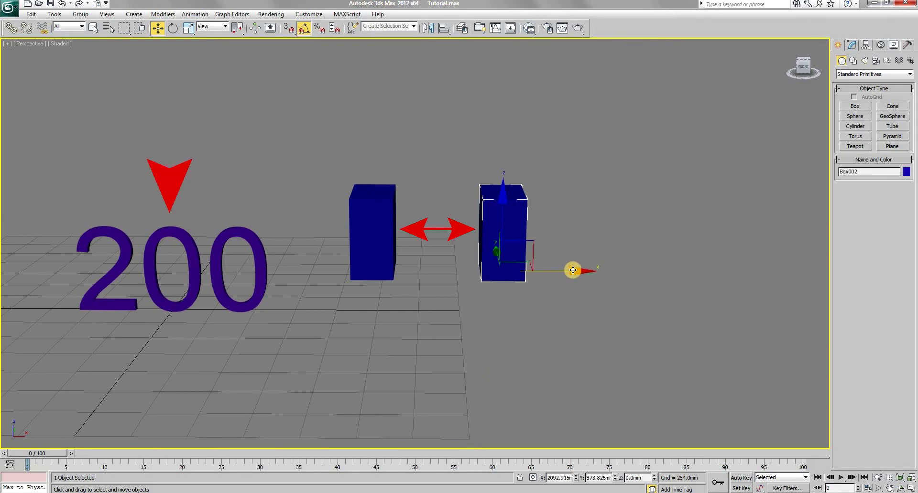
pyautogui.moveTo(573, 271); pyautogui.dragTo(609, 273)
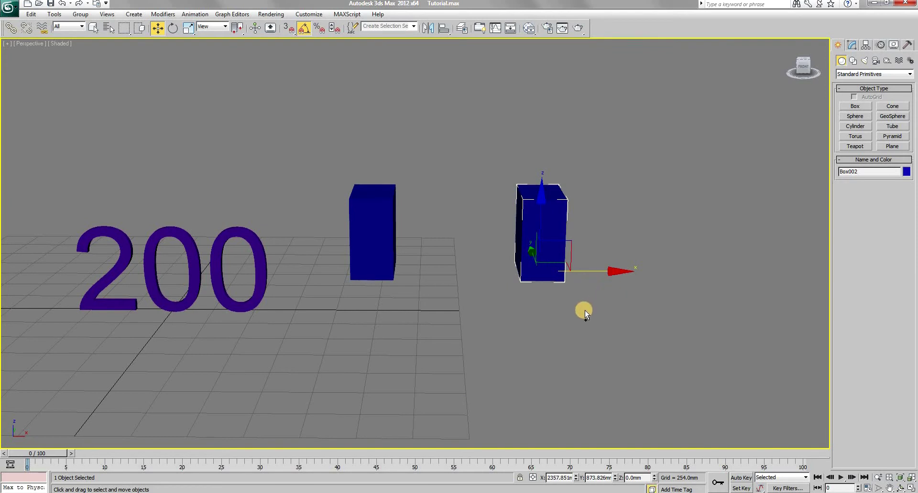
pyautogui.moveTo(584, 310); pyautogui.dragTo(338, 352)
pyautogui.click(370, 356)
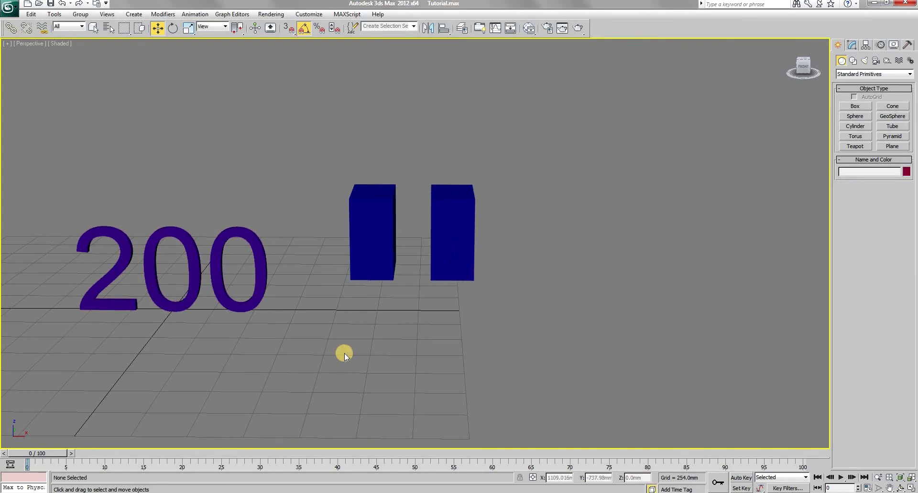
# Place an ExposeTm helper on the ground plane in the empty area beside the boxes.
pyautogui.moveTo(344, 355); pyautogui.dragTo(510, 349, button='middle')
pyautogui.click(901, 488)
pyautogui.moveTo(402, 263); pyautogui.dragTo(427, 244)
pyautogui.rightClick(429, 247)
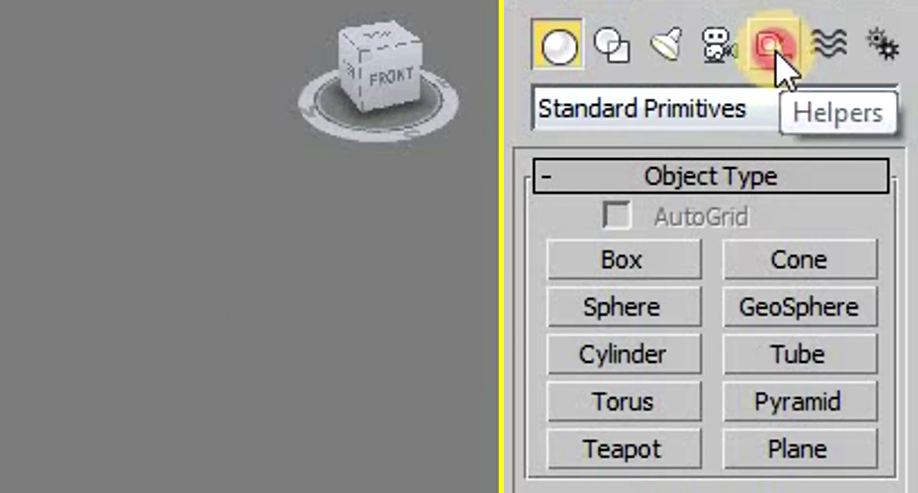
pyautogui.click(774, 67)
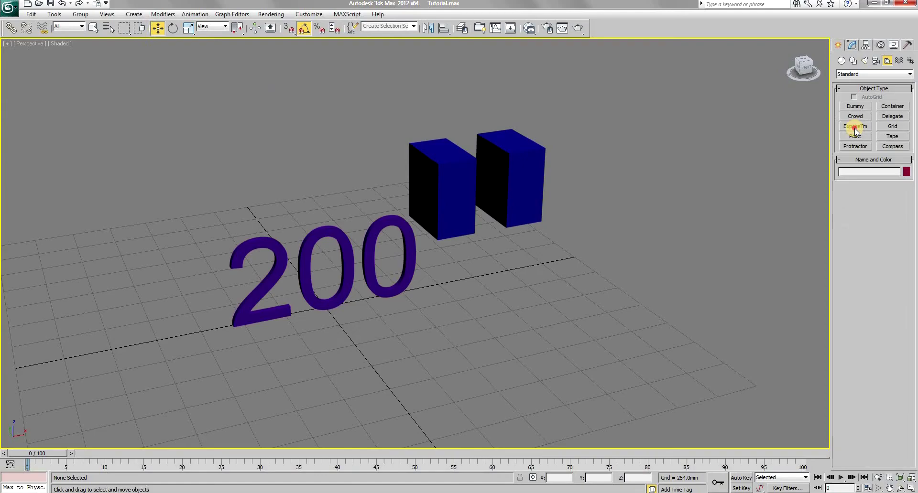
pyautogui.click(855, 126)
pyautogui.click(660, 270)
pyautogui.moveTo(715, 224); pyautogui.dragTo(606, 230, button='middle')
pyautogui.press('w')
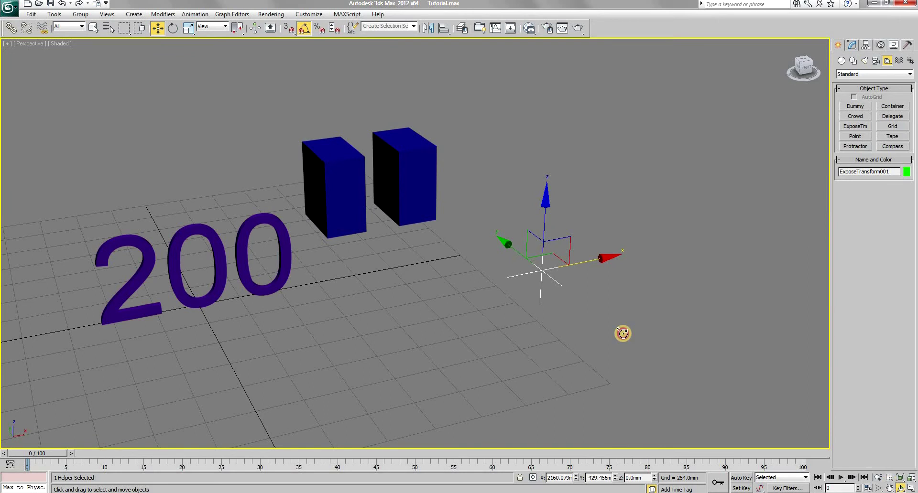
# Set the helper's Expose Node to Box001 and, with Parent switched off, its Local Reference Node to Box002.
pyautogui.keyDown('alt'); pyautogui.moveTo(622, 333); pyautogui.dragTo(666, 255, button='middle'); pyautogui.keyUp('alt')
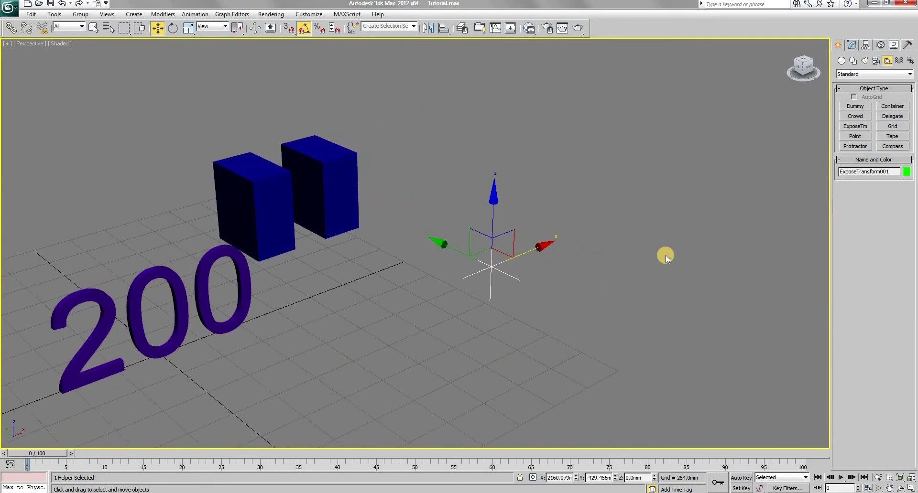
pyautogui.click(852, 45)
pyautogui.moveTo(904, 201); pyautogui.dragTo(904, 350)
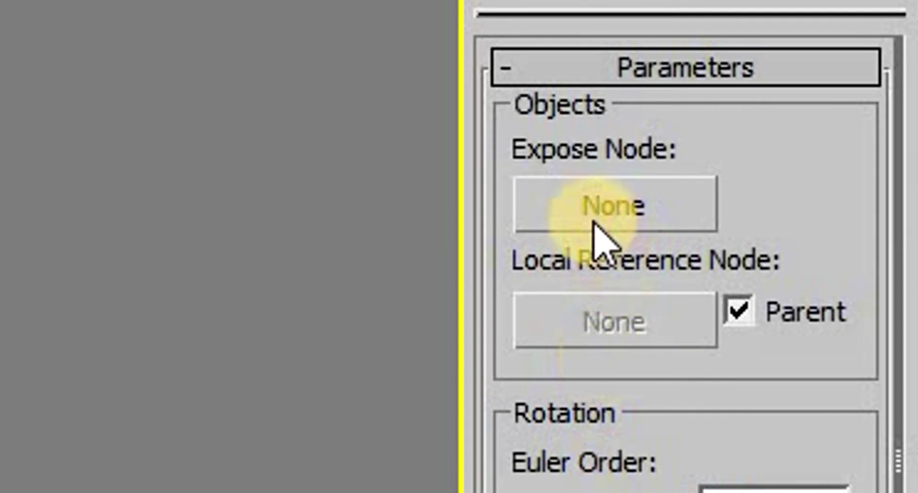
pyautogui.click(614, 206)
pyautogui.click(255, 187)
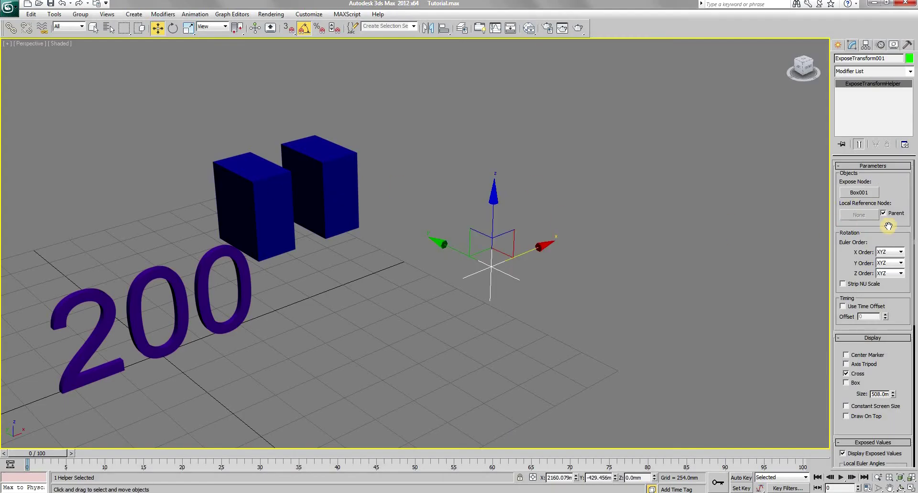
pyautogui.click(859, 215)
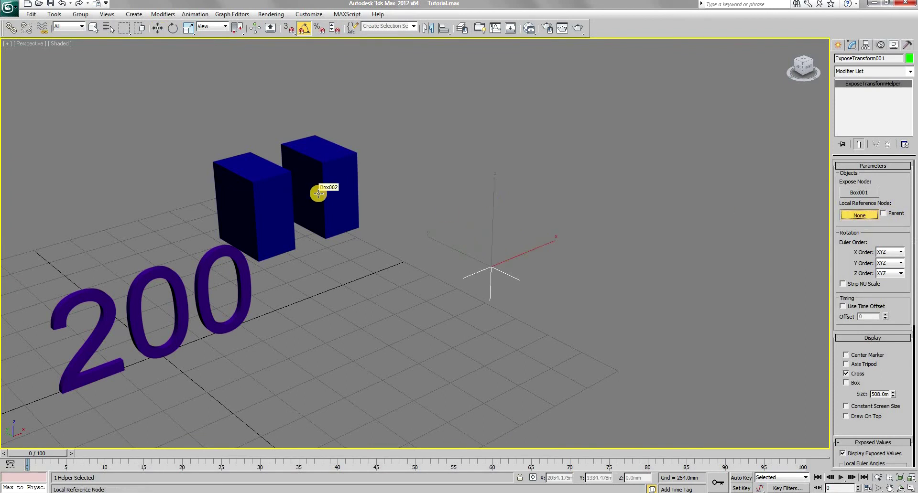
pyautogui.click(318, 193)
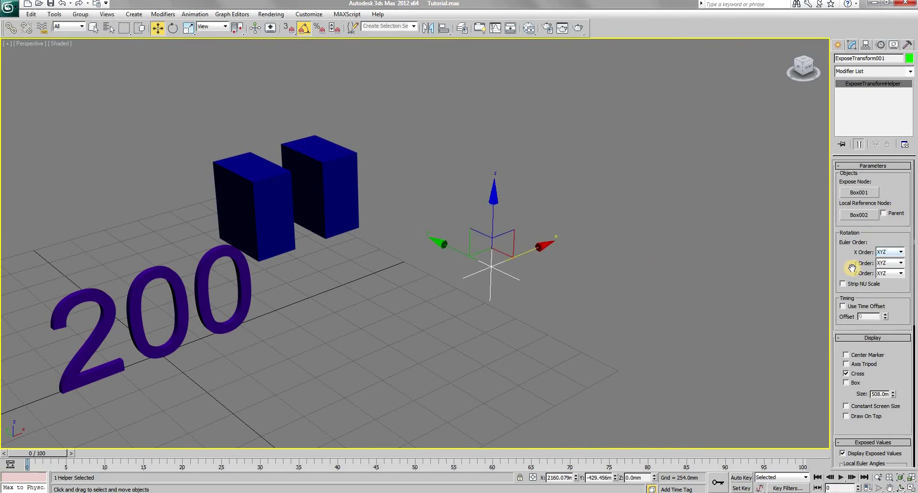
# Review the helper's exposed values and rename the helper "exposet".
pyautogui.scroll(-5, 852, 268)
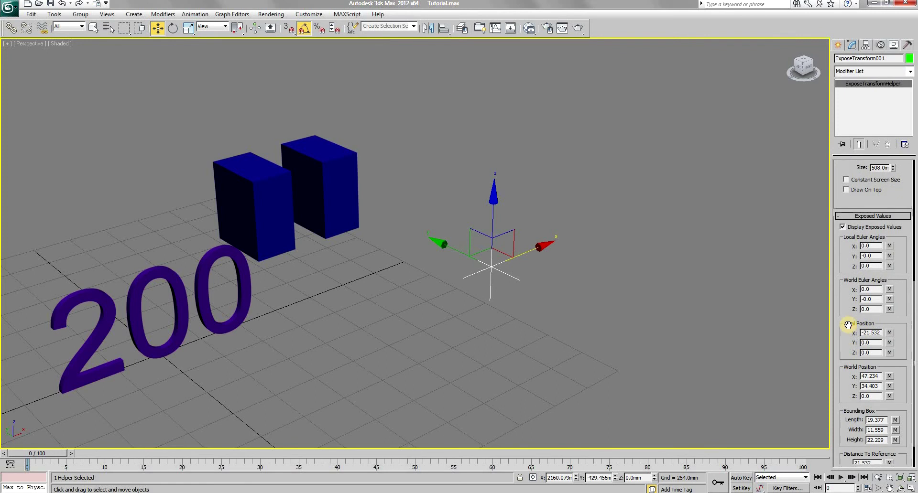
pyautogui.scroll(-2, 848, 325)
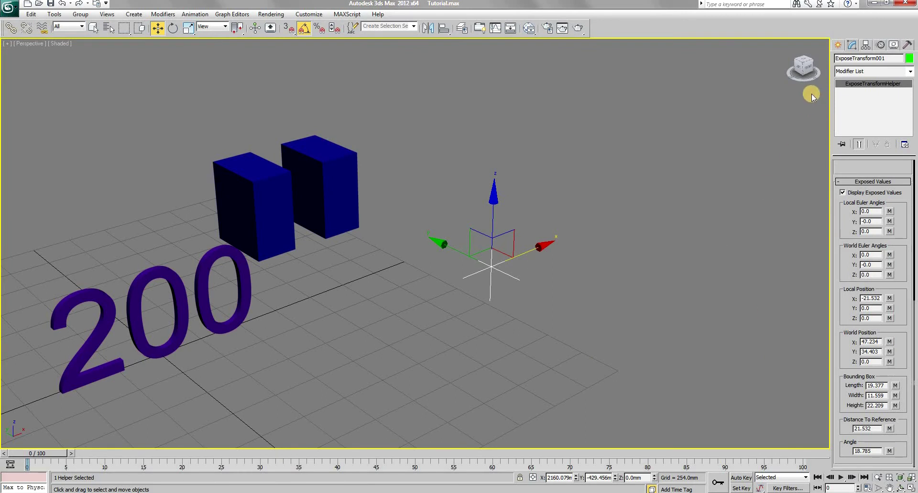
pyautogui.doubleClick(873, 60)
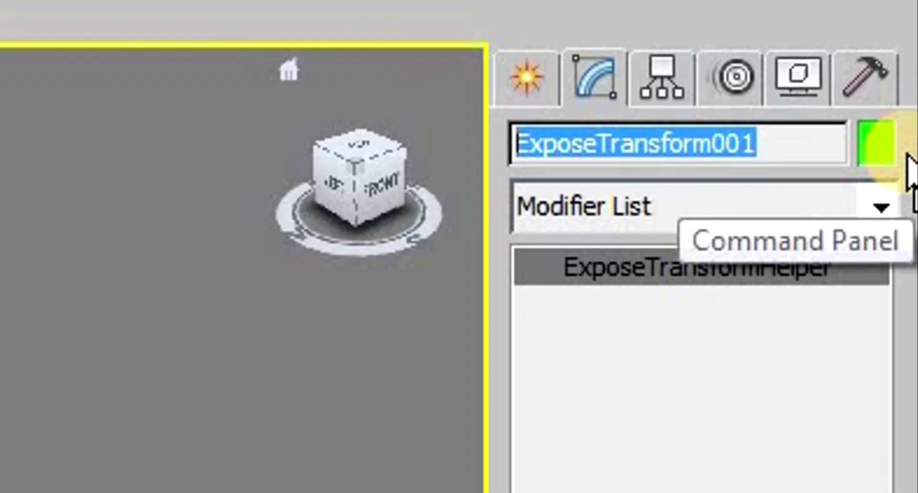
pyautogui.write('exposet')
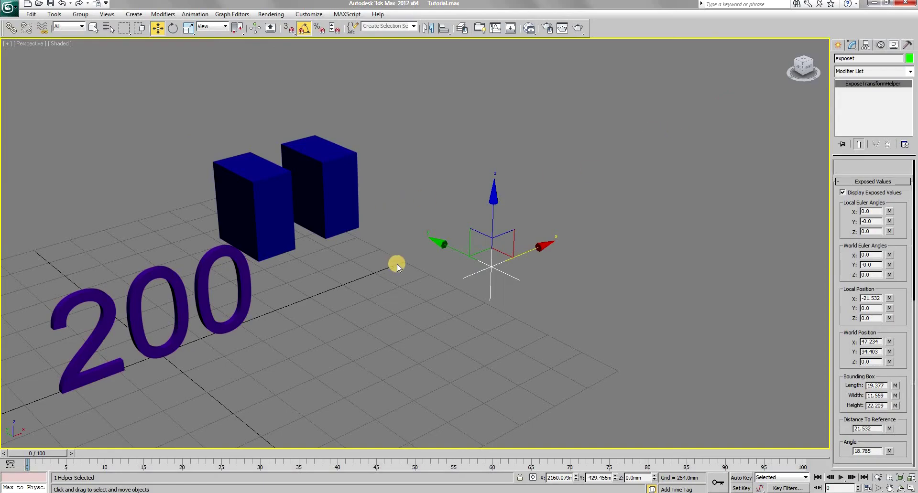
# Open the Curve Editor for the 200 text object and expand its modified-object tracks down to the Text parameters.
pyautogui.moveTo(397, 264); pyautogui.dragTo(541, 229, button='middle')
pyautogui.click(339, 241)
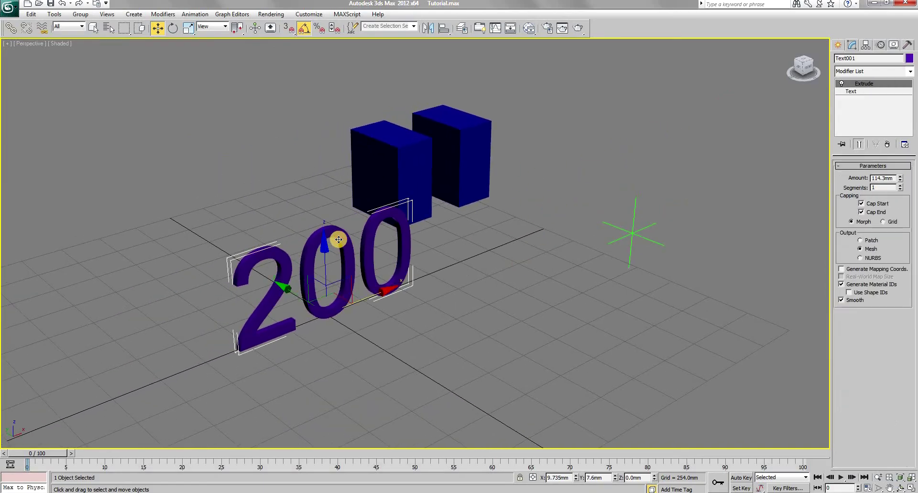
pyautogui.click(232, 14)
pyautogui.click(299, 25)
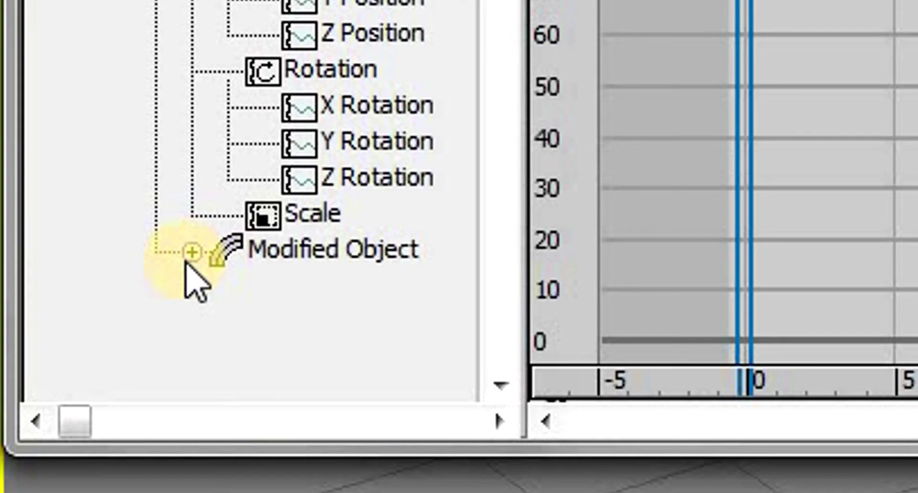
pyautogui.click(41, 196)
pyautogui.click(49, 211)
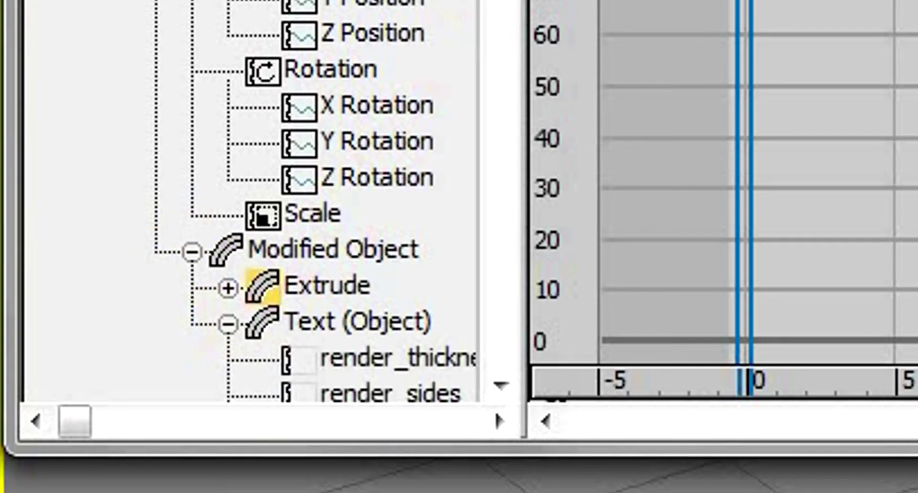
# Assign a Float Script controller to the Kerning track of the text object.
pyautogui.moveTo(106, 130); pyautogui.dragTo(98, 168)
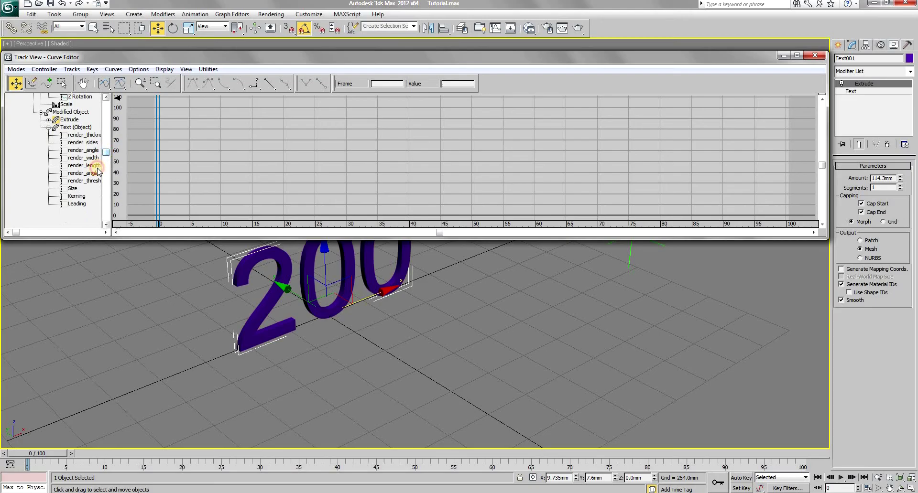
pyautogui.rightClick(76, 196)
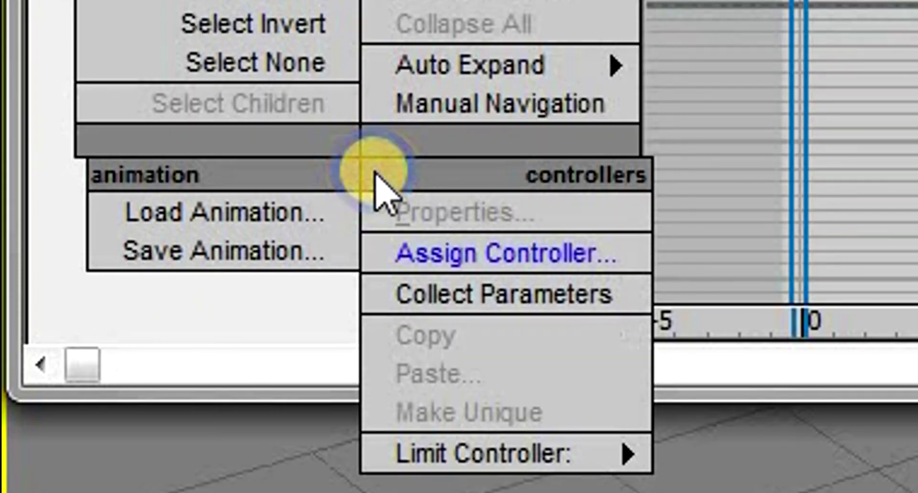
pyautogui.click(410, 258)
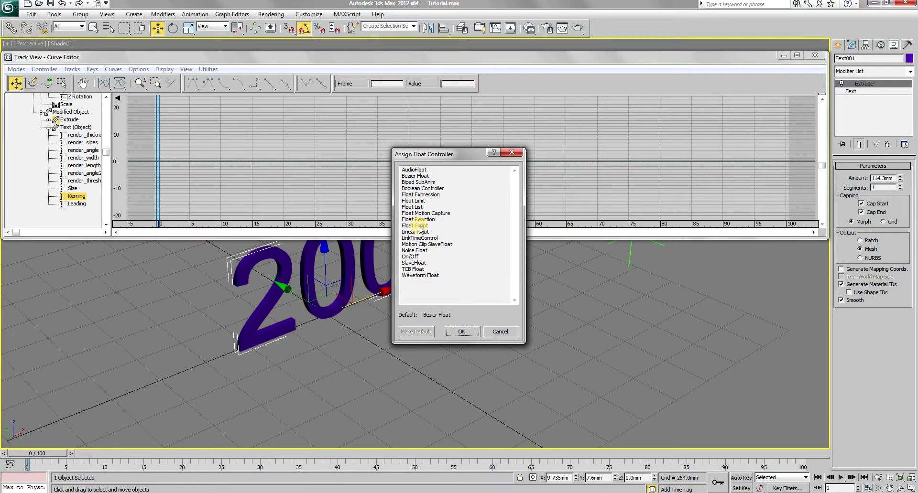
pyautogui.doubleClick(419, 226)
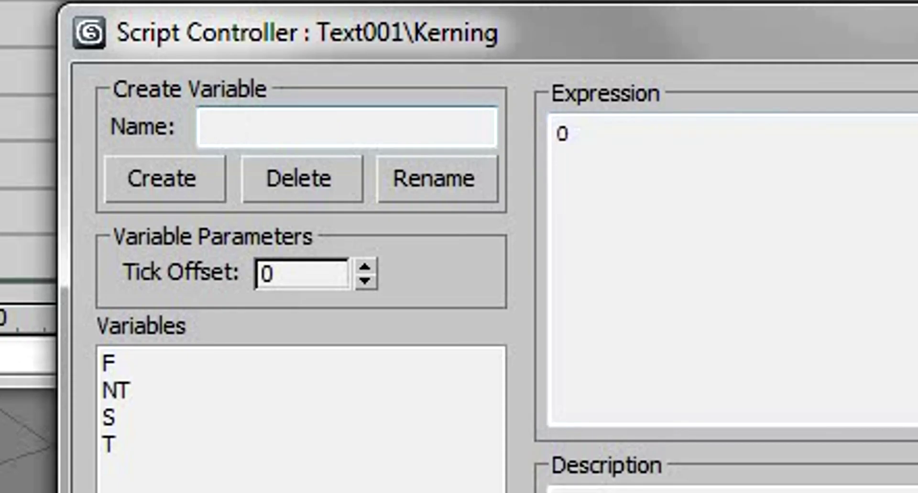
# Create a script variable named mytext and assign the node Text001 to it.
pyautogui.write('mytext')
pyautogui.click(197, 192)
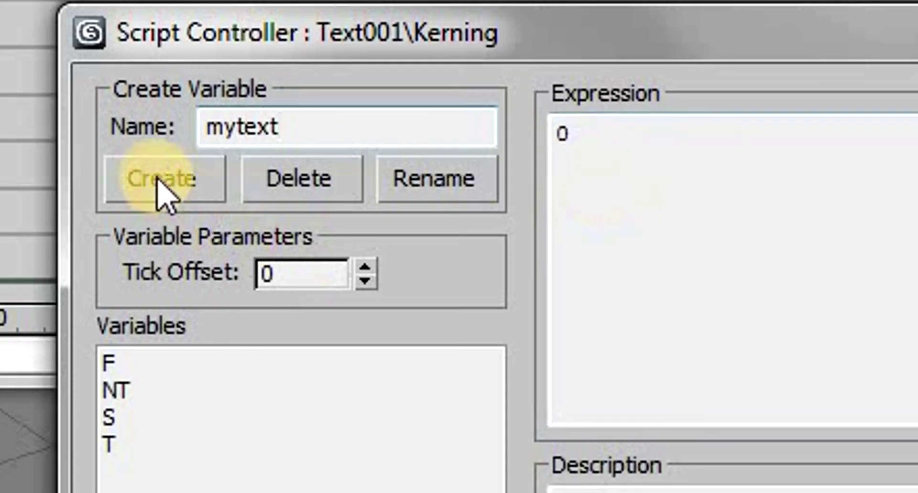
pyautogui.moveTo(555, 321); pyautogui.dragTo(671, 322, button='middle')
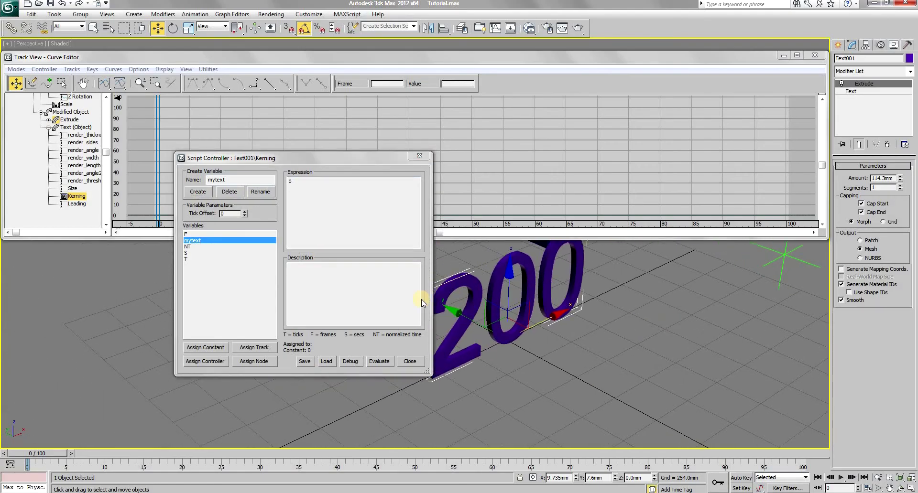
pyautogui.click(258, 363)
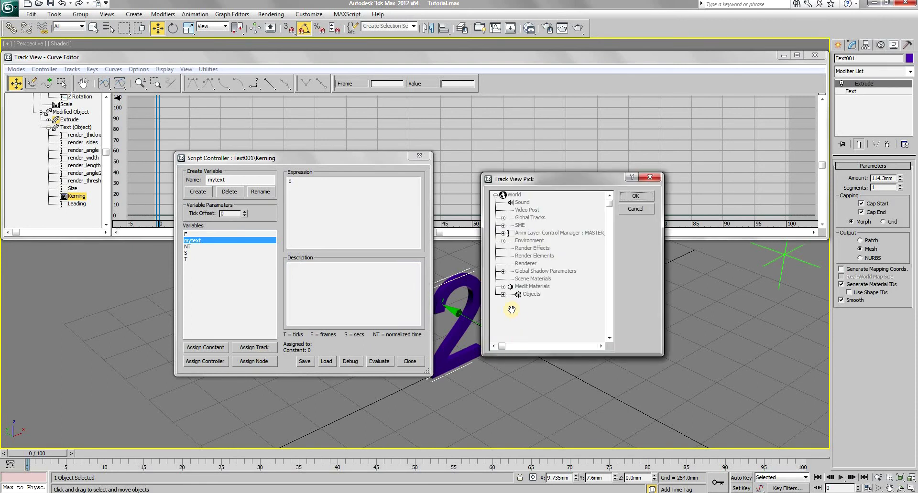
pyautogui.click(503, 294)
pyautogui.click(535, 302)
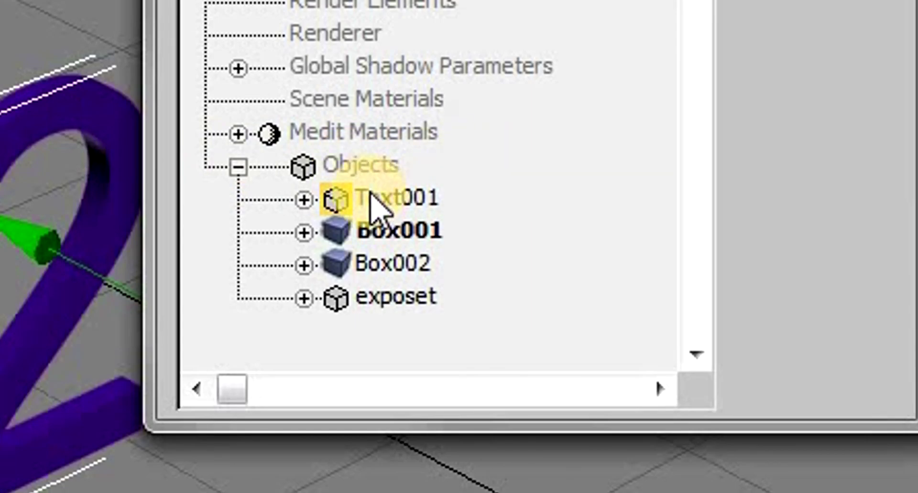
pyautogui.doubleClick(370, 194)
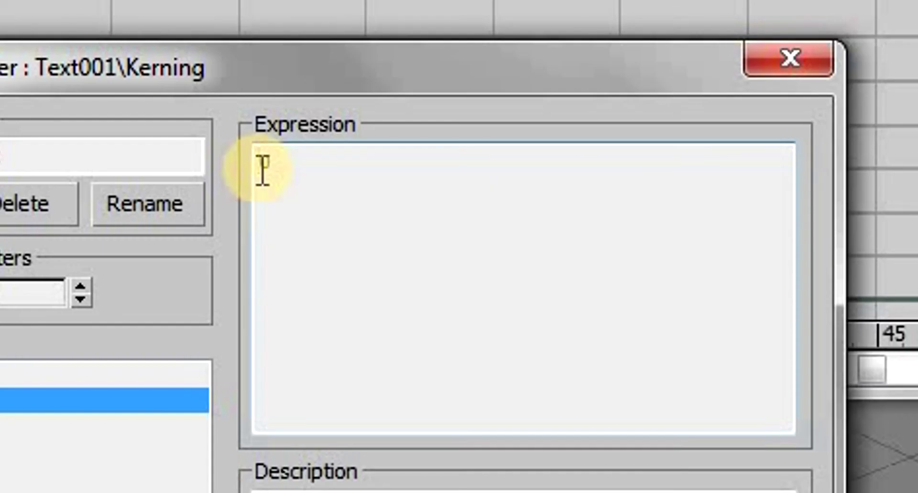
# Enter mytext.text = $exposet.distance as the expression's first line, keeping 0 on the line below.
pyautogui.press('Return')
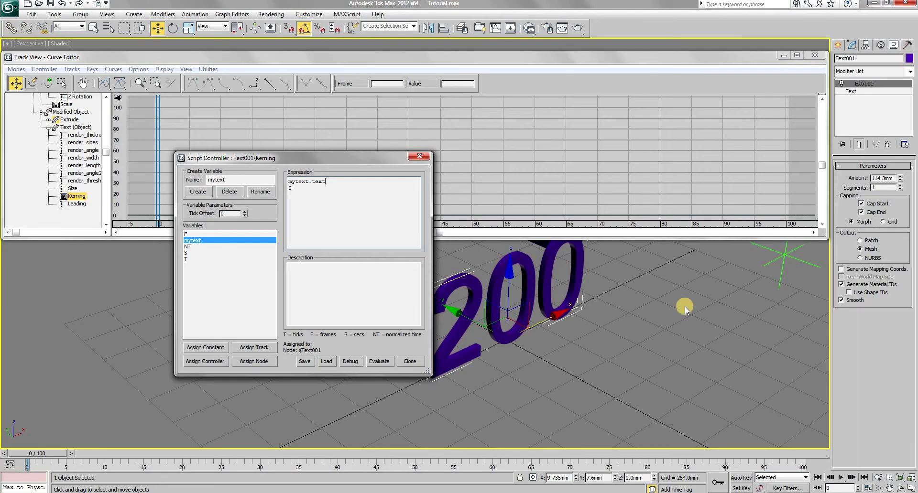
pyautogui.click(873, 93)
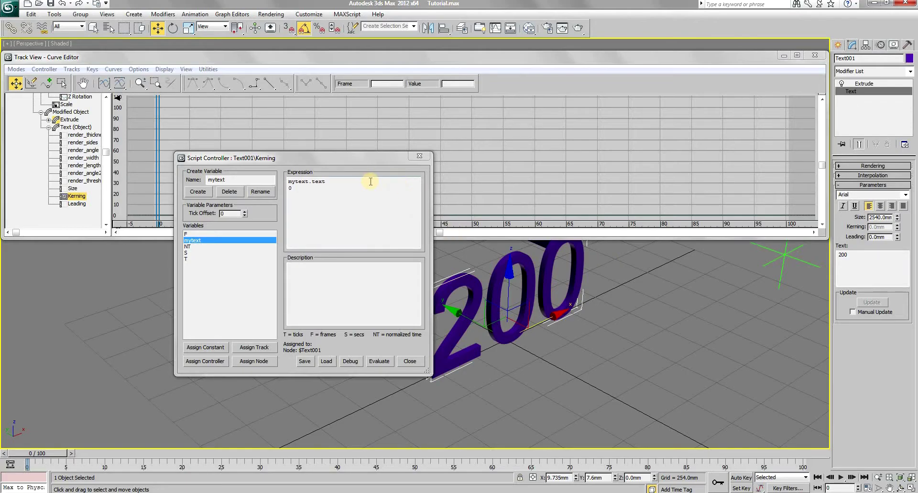
pyautogui.click(371, 182)
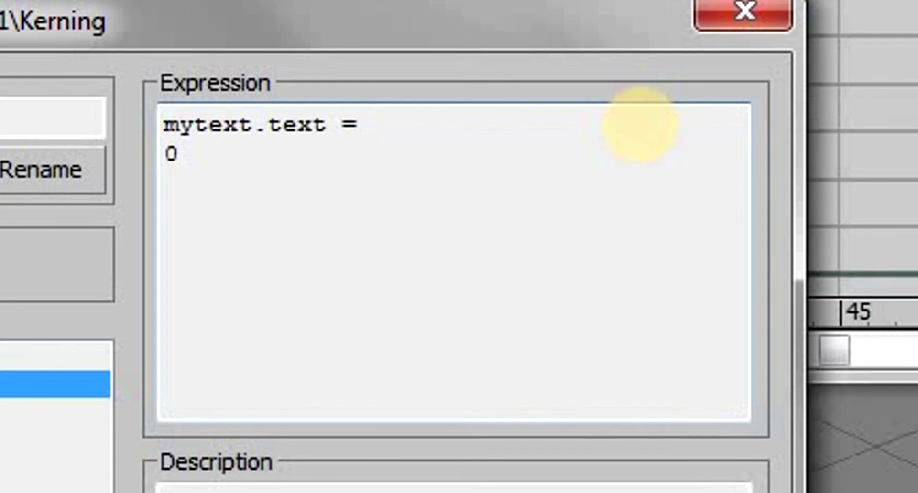
pyautogui.write('= $exposet.distance')
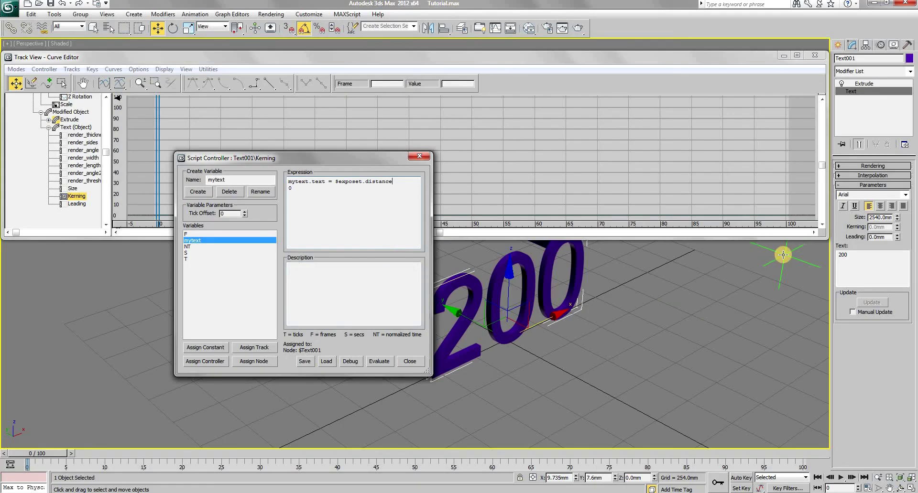
# Check the exposet helper's values, change the assigned value in the expression to ($exposet.distance) as string, and evaluate the script.
pyautogui.click(783, 255)
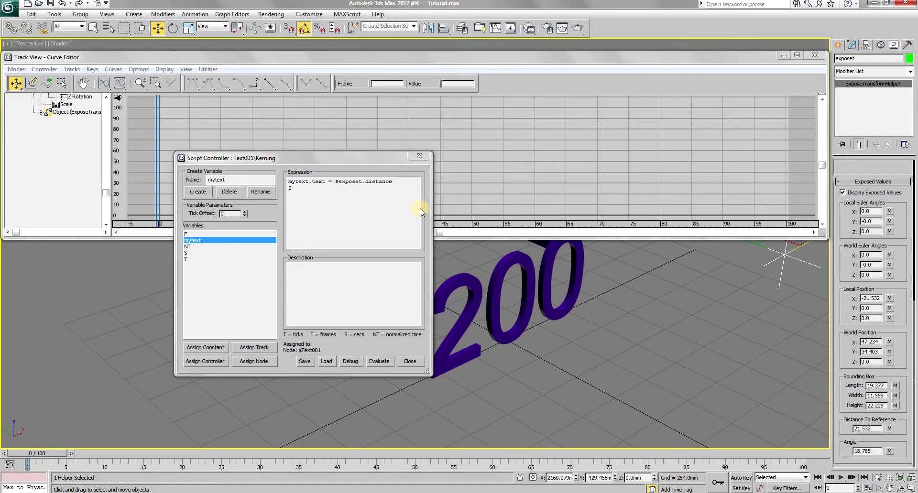
pyautogui.click(389, 188)
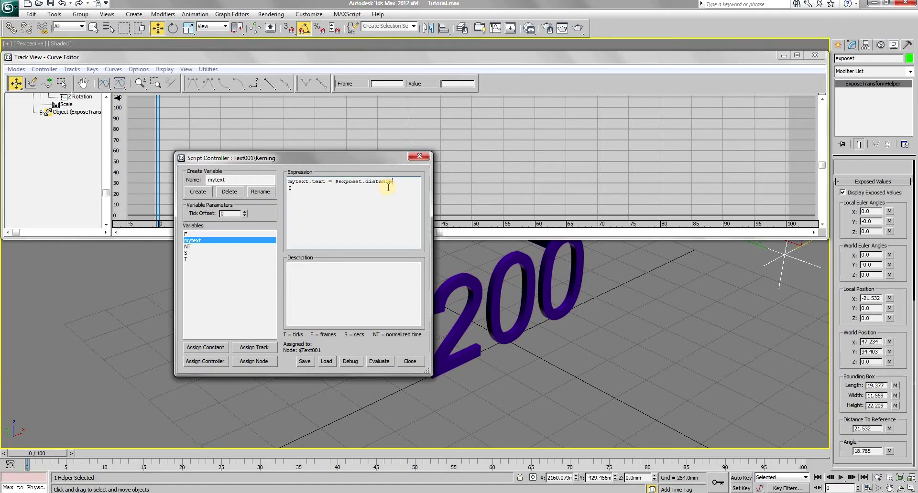
pyautogui.write('(')
pyautogui.click(400, 182)
pyautogui.write(') as strn')
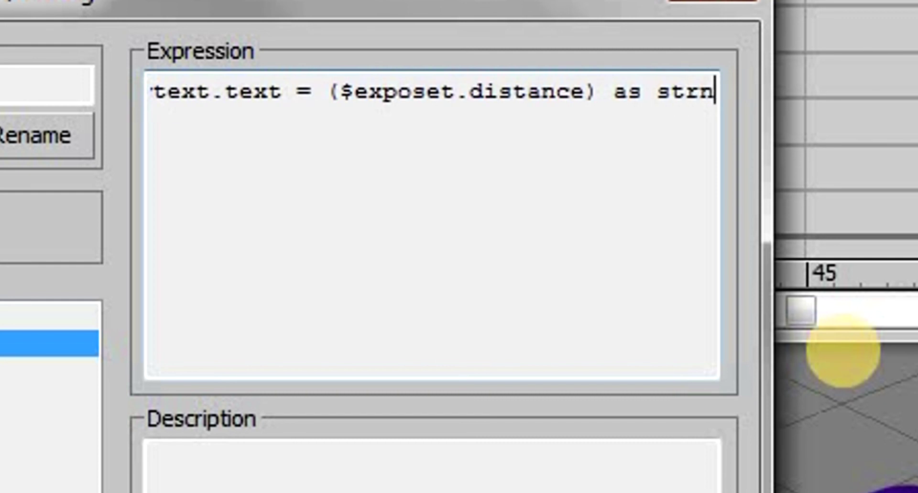
pyautogui.press('BackSpace')
pyautogui.write('ing')
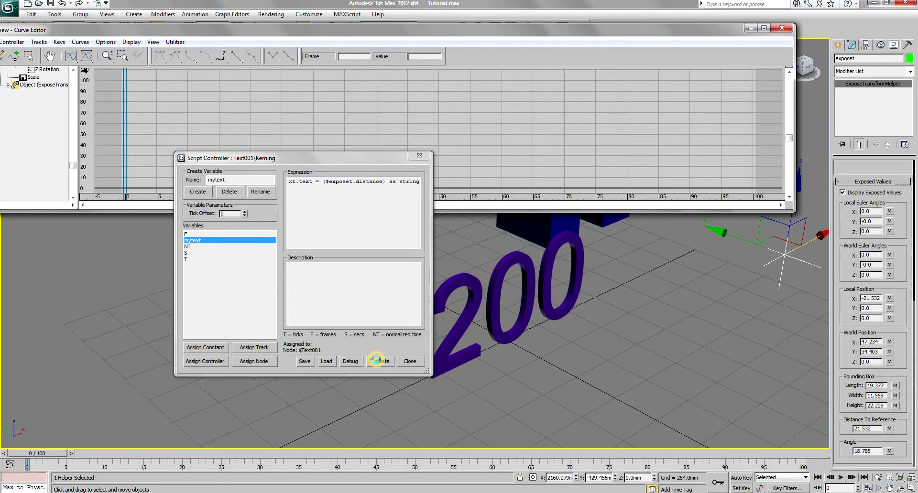
pyautogui.click(377, 362)
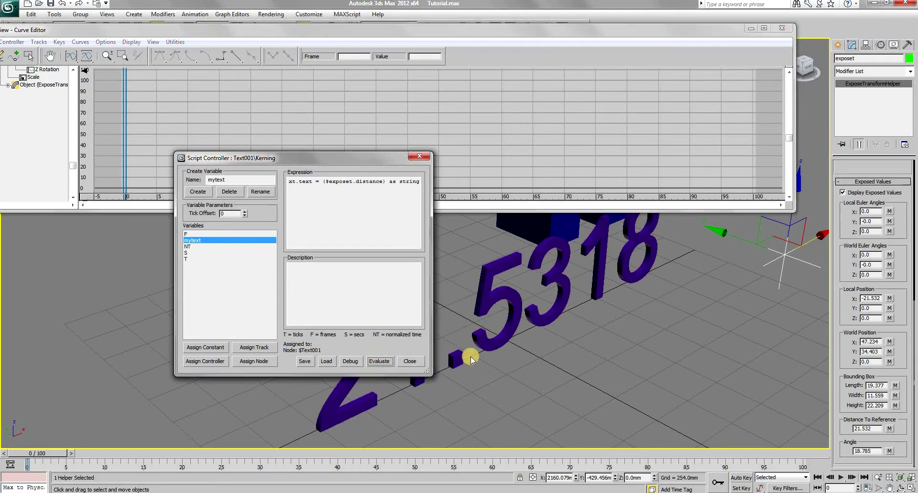
# Move the editor windows out of the way and examine the updated text and both boxes from a more frontal view.
pyautogui.moveTo(357, 160); pyautogui.dragTo(194, 134)
pyautogui.scroll(-4, 565, 297)
pyautogui.moveTo(566, 293); pyautogui.dragTo(490, 282, button='middle')
pyautogui.click(749, 32)
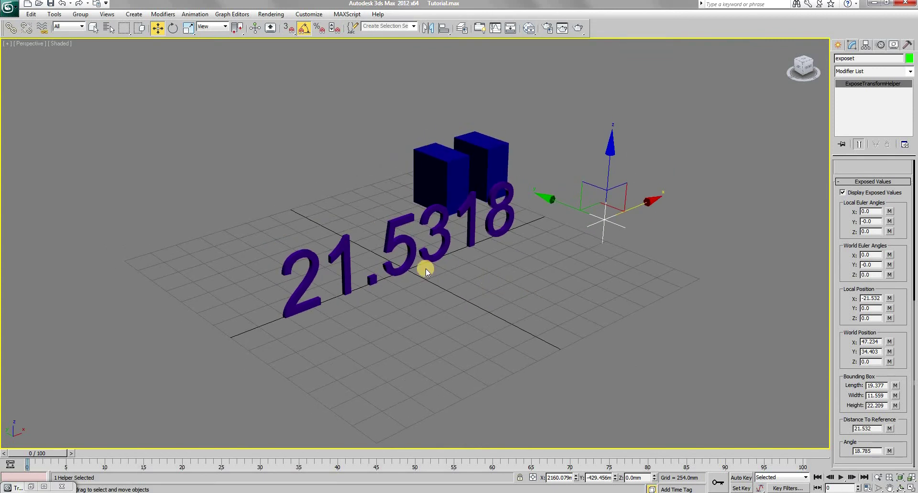
pyautogui.click(900, 487)
pyautogui.moveTo(473, 240); pyautogui.dragTo(474, 271)
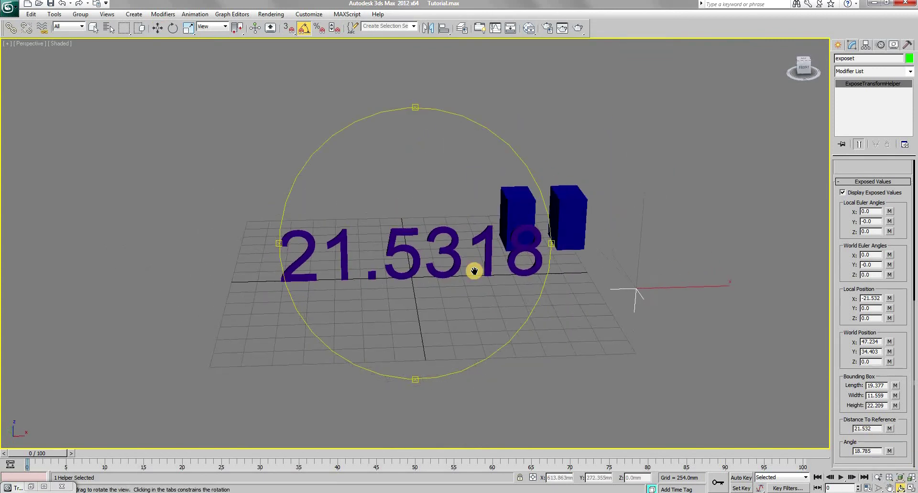
pyautogui.moveTo(475, 271); pyautogui.dragTo(496, 280, button='middle')
pyautogui.rightClick(496, 280)
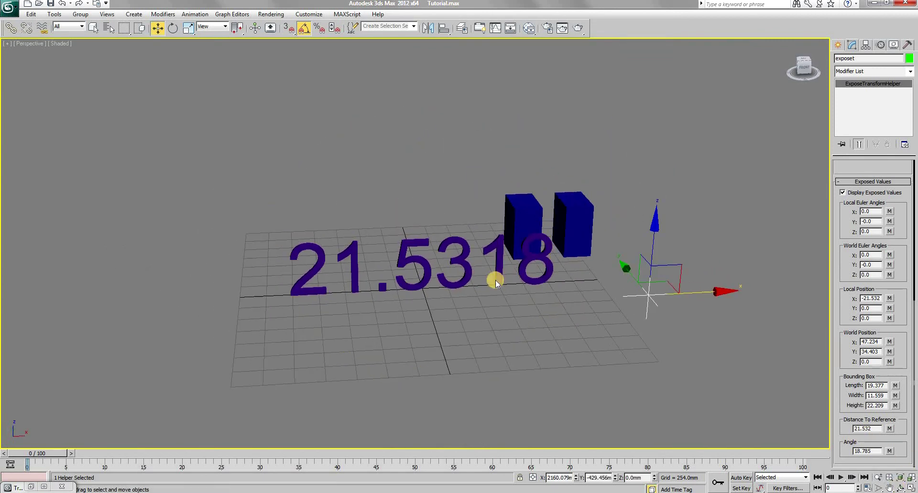
# Add as integer after $exposet.distance inside the parentheses, evaluate the script, and close the script controller and Curve Editor.
pyautogui.click(30, 487)
pyautogui.click(218, 155)
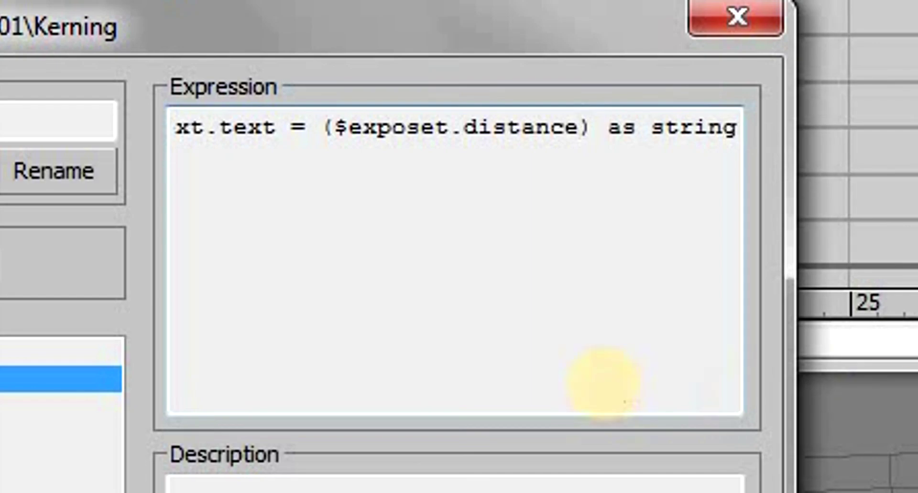
pyautogui.write('as integer')
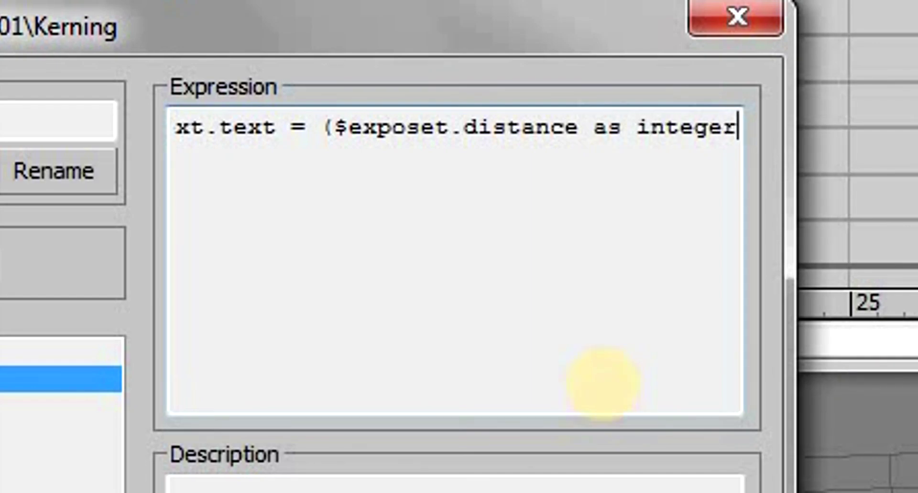
pyautogui.click(217, 336)
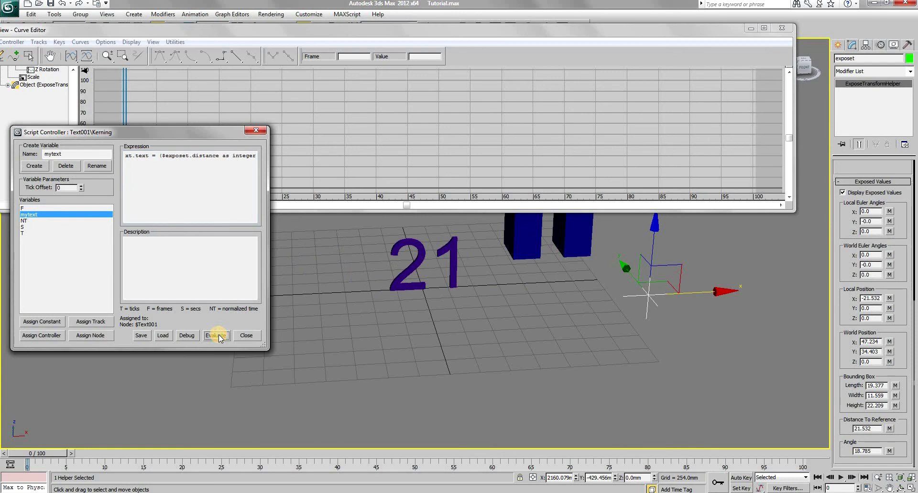
pyautogui.click(258, 131)
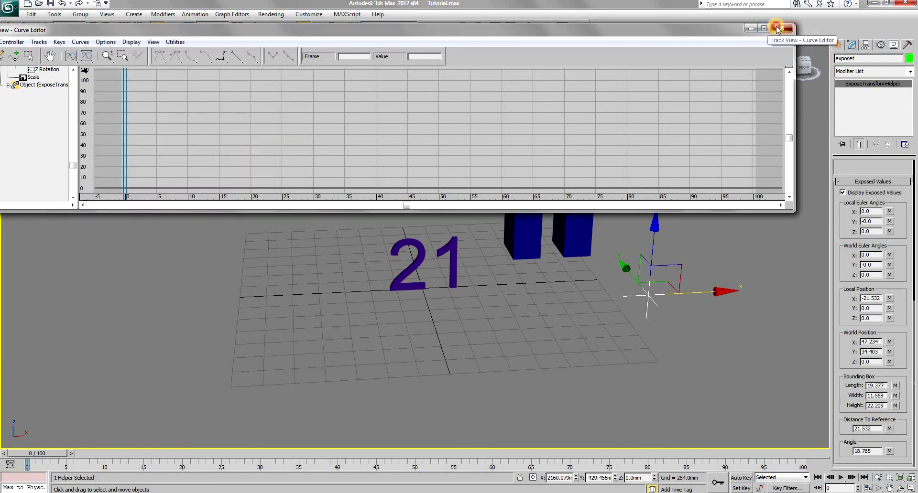
pyautogui.click(780, 29)
# With Auto Key on, animate Box002 moving along X away from the first box by frame 100.
pyautogui.click(575, 228)
pyautogui.click(741, 477)
pyautogui.click(803, 452)
pyautogui.moveTo(599, 300); pyautogui.dragTo(507, 305, button='middle')
pyautogui.moveTo(554, 250); pyautogui.dragTo(809, 249)
pyautogui.click(743, 477)
# Play the animation and watch the number text and the moving box up close.
pyautogui.click(840, 477)
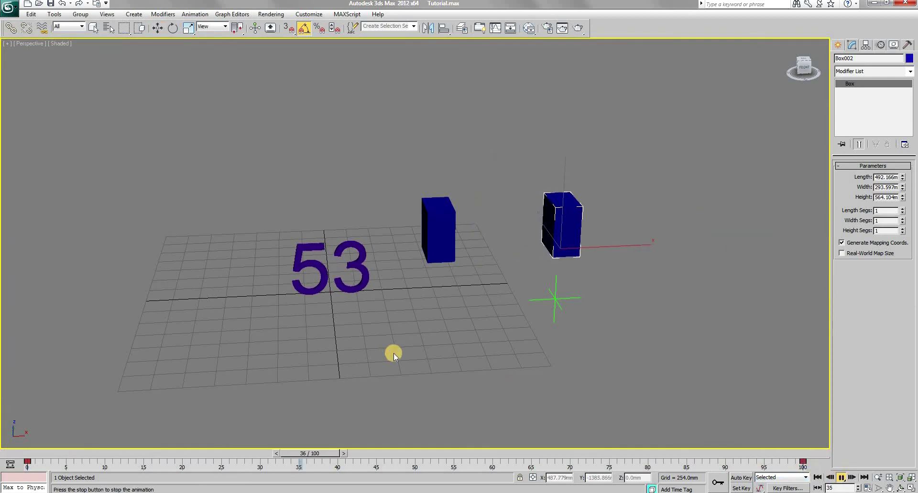
pyautogui.moveTo(393, 354); pyautogui.dragTo(454, 343, button='middle')
pyautogui.scroll(3, 521, 248)
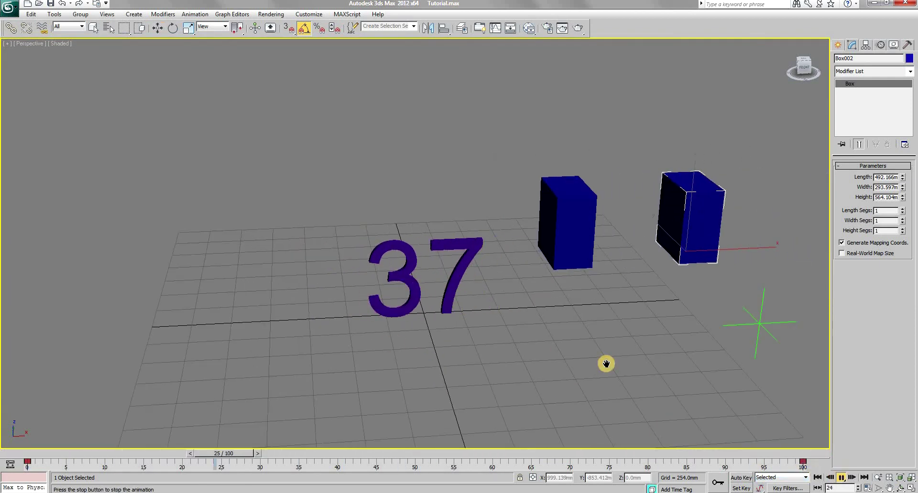